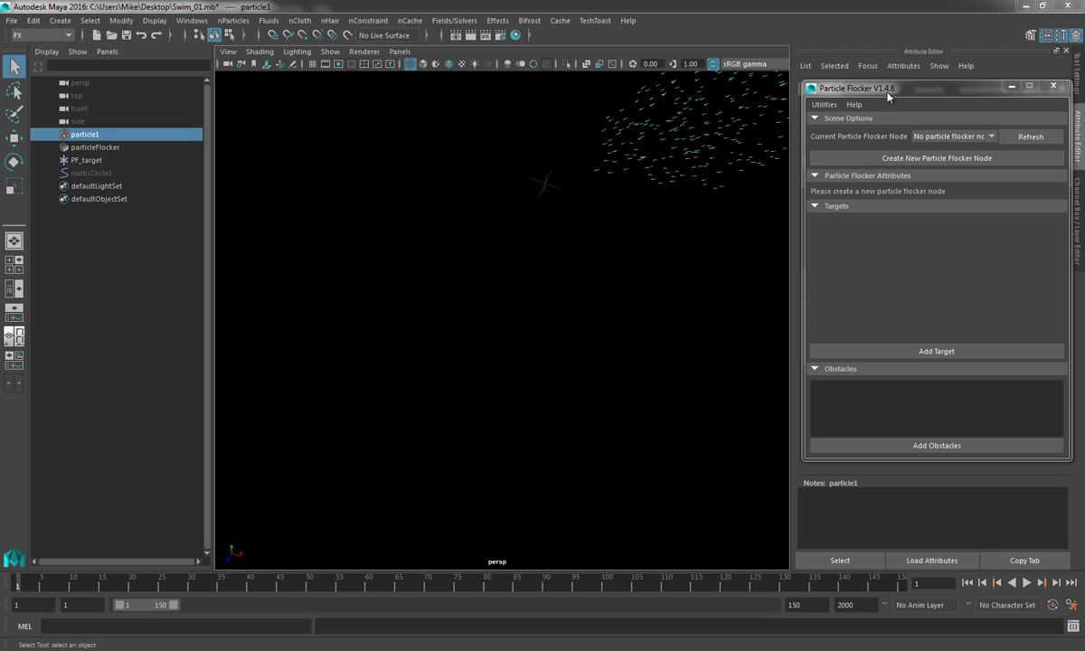
Preview the Bake Particles targets (To Joints, To Transforms, To Locators) and close the menu without baking
click(827, 106)
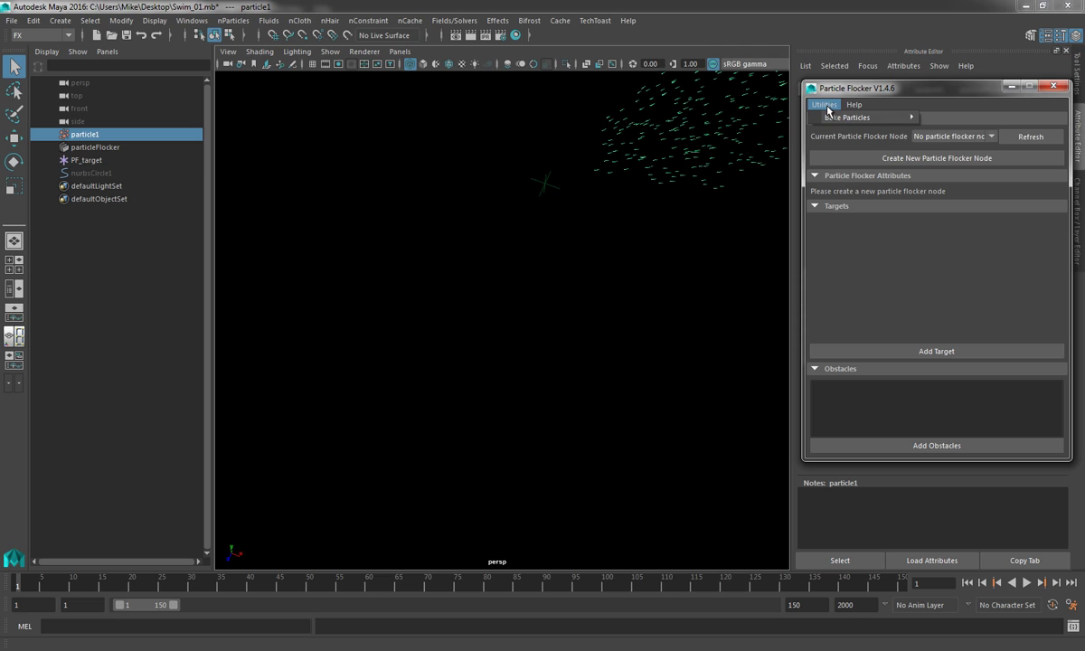
mouse_move(846, 118)
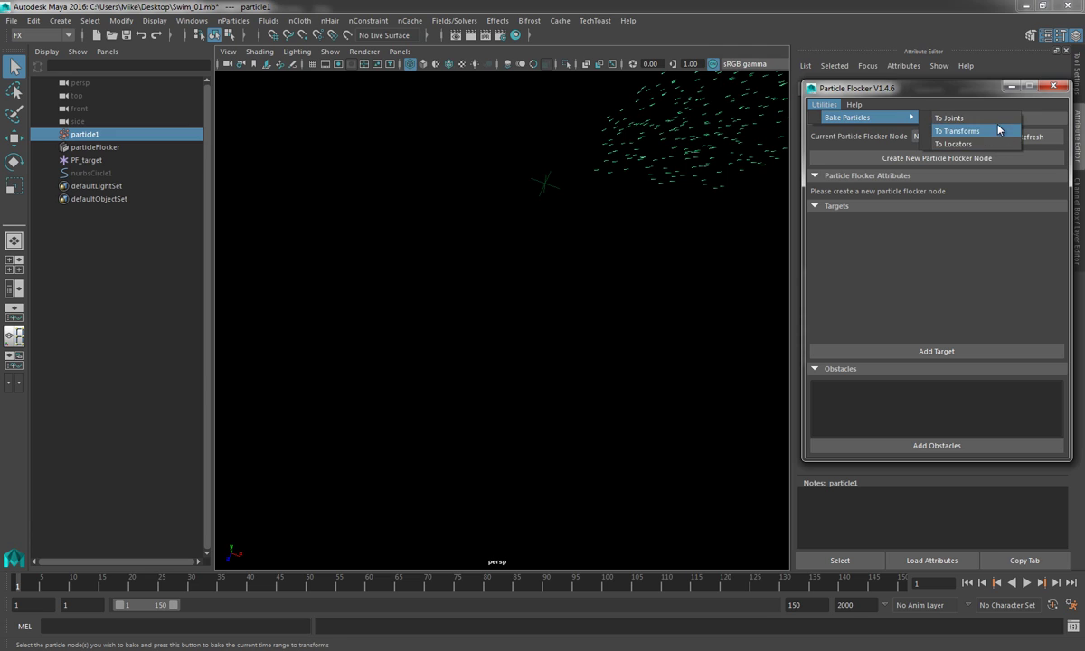
click(963, 99)
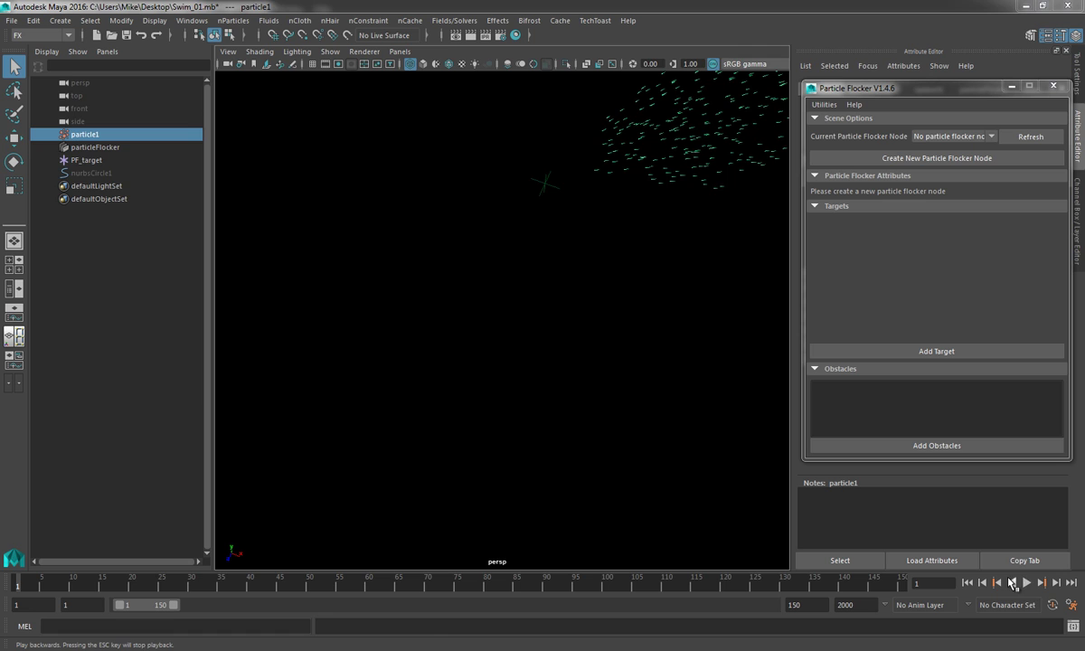
Play the flock simulation so particle1 swims through the looping 1–150 frame range
key(alt+v)
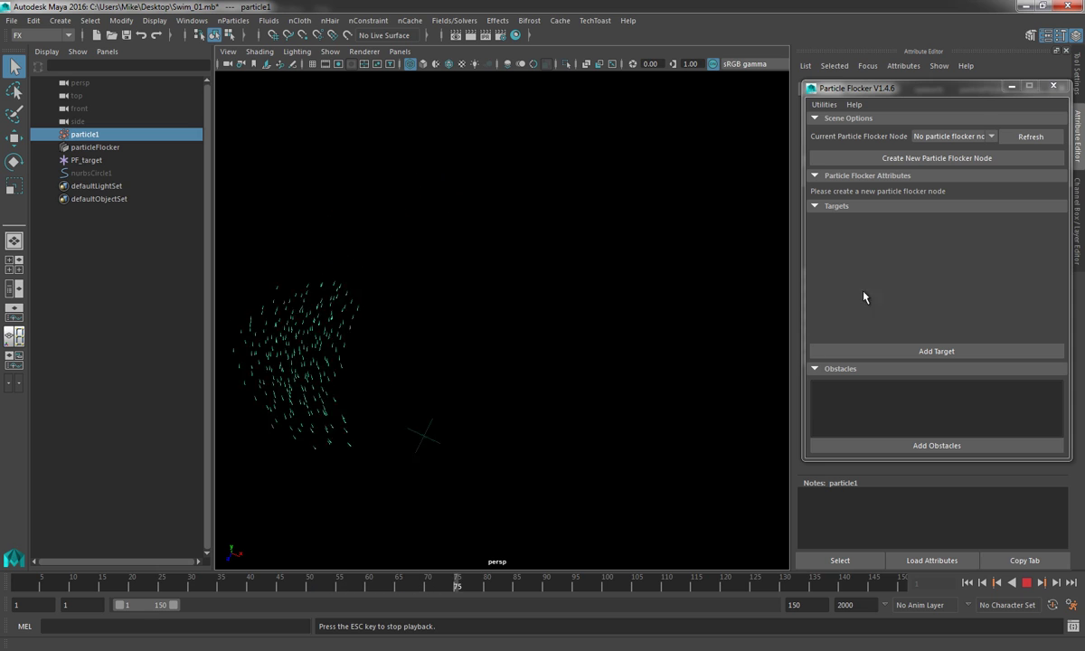
Stop playback, marquee-select the particle flock, and set both playback and animation end to 150
key(Escape)
drag(302, 395, 390, 469)
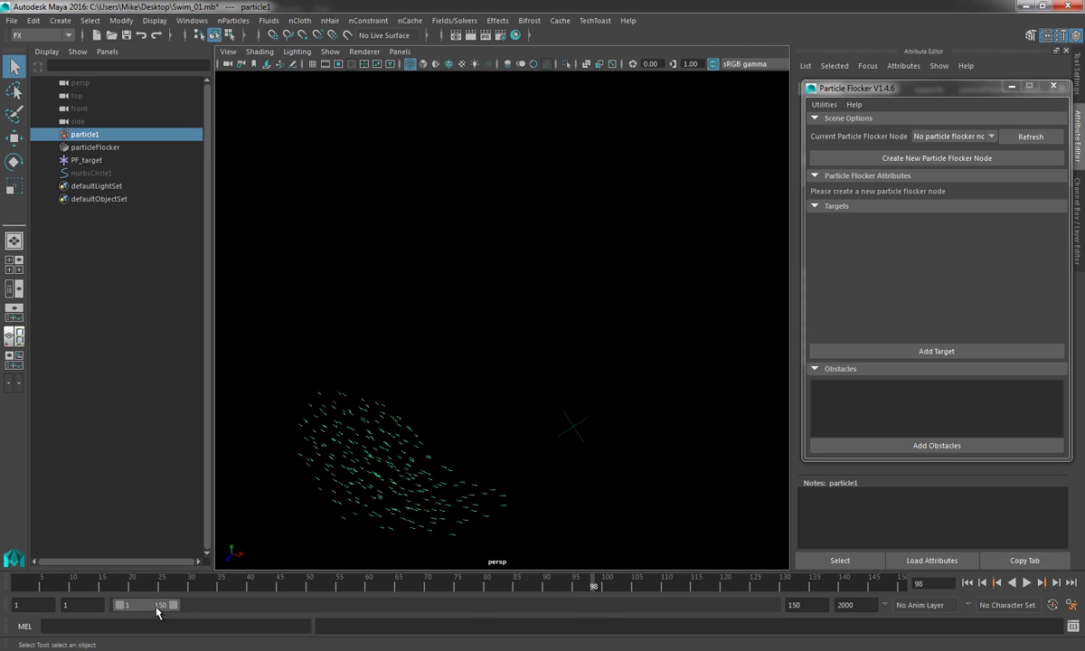
drag(172, 604, 125, 606)
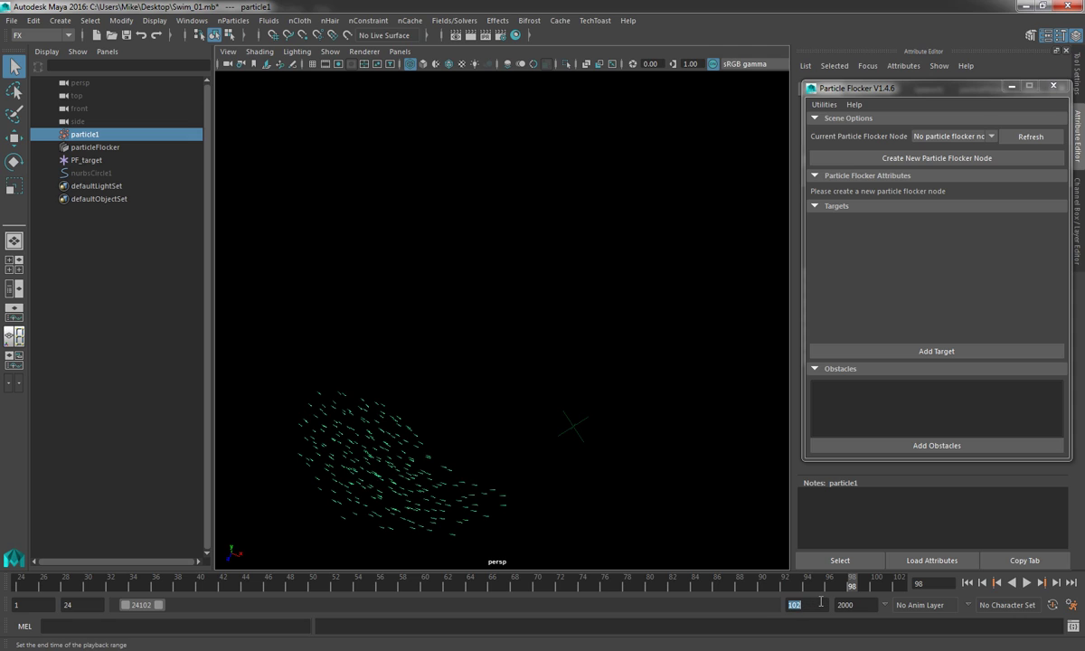
text(1)
key(Tab)
text(150)
key(Tab)
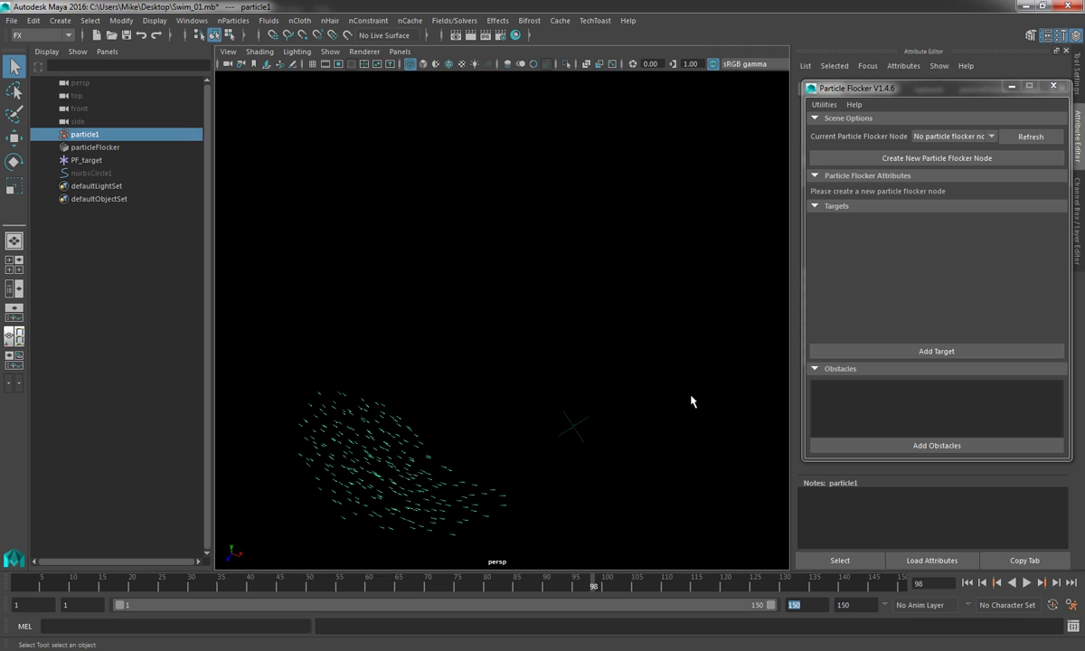
Bake the selected particle flock To Joints from the Particle Flocker's Bake Particles menu
click(824, 104)
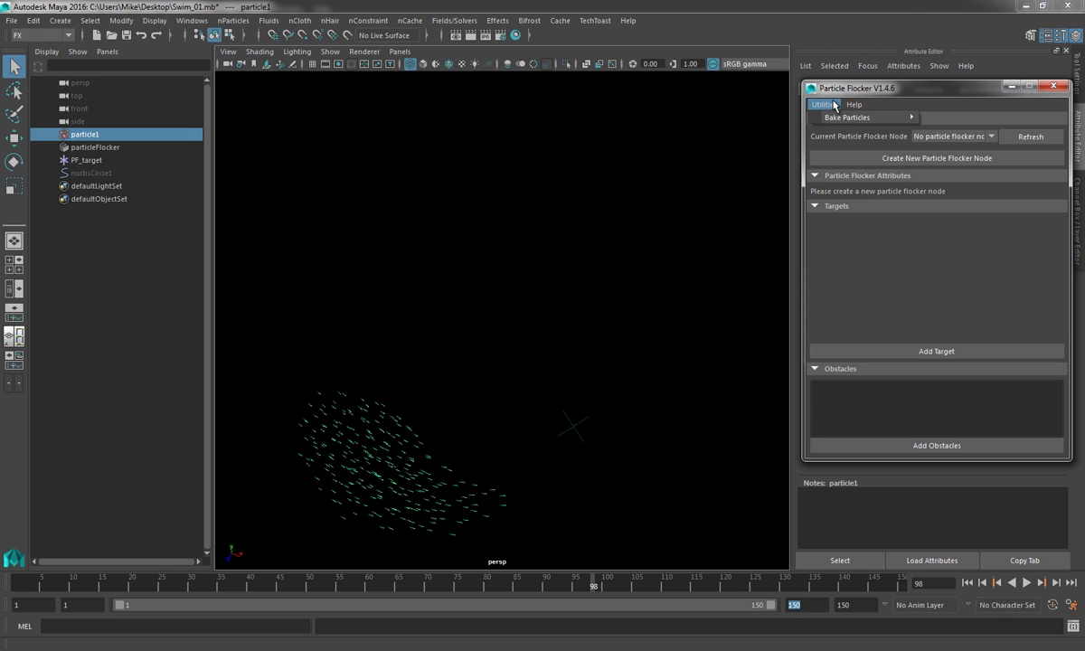
mouse_move(894, 123)
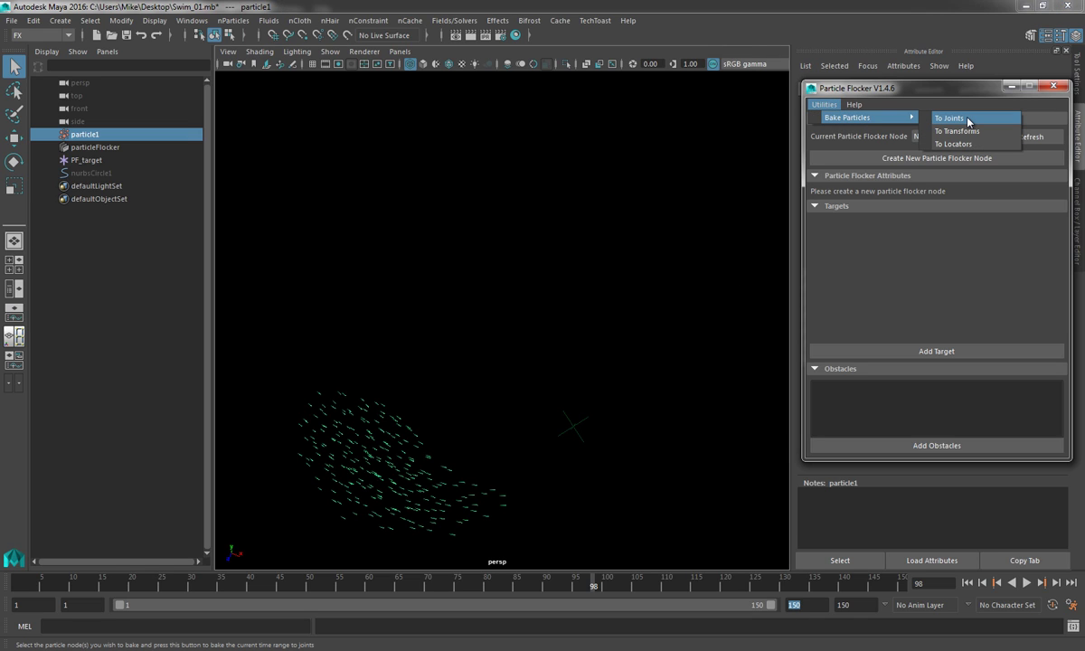
click(949, 118)
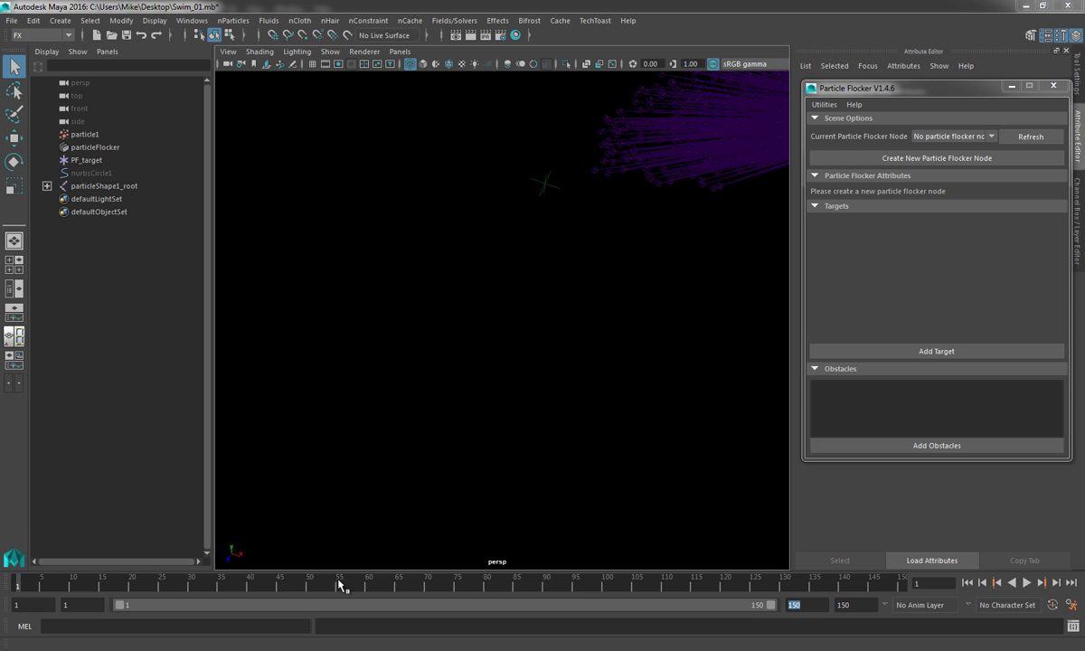
Select particleShape1_root, centre the joint fan in view, then select particle1 with the Move tool
click(76, 185)
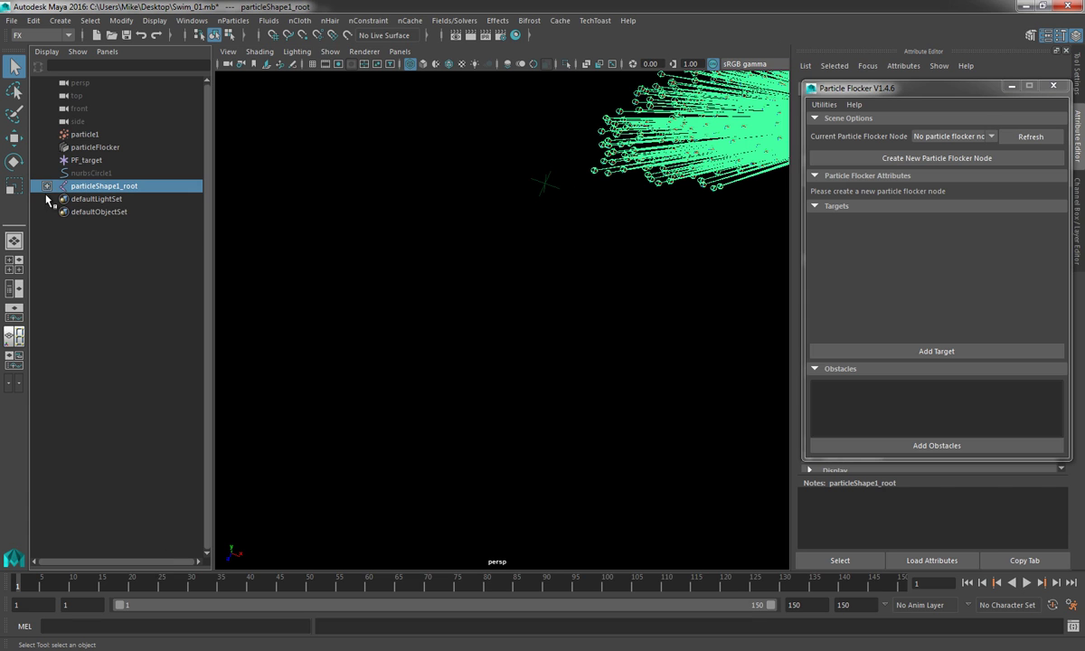
alt+middle_drag(707, 261, 363, 381)
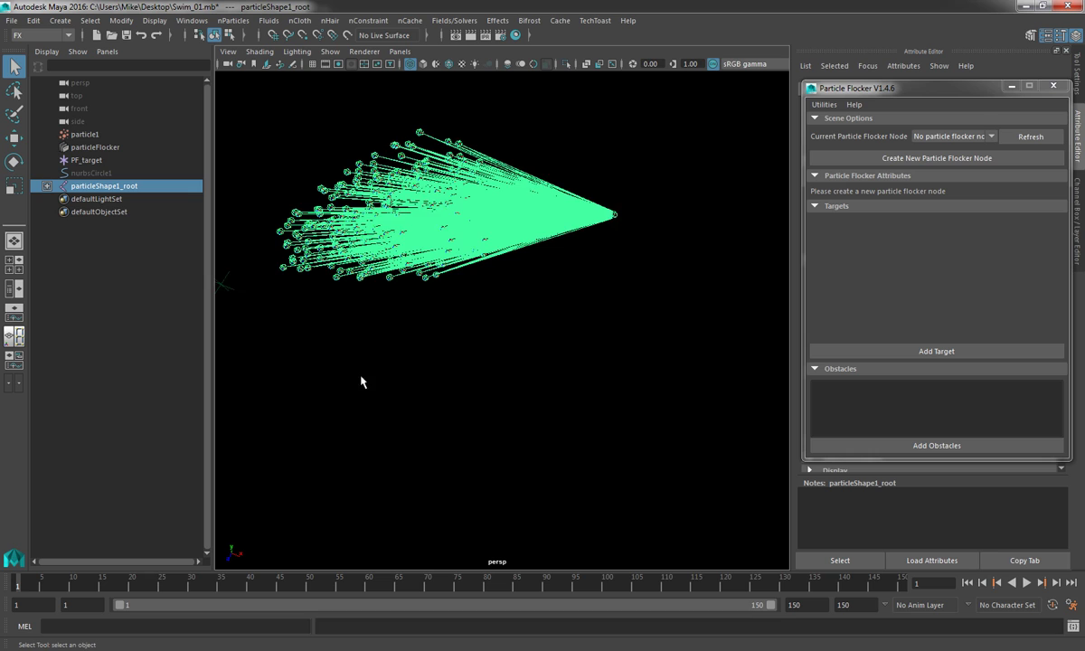
alt+middle_drag(615, 327, 753, 220)
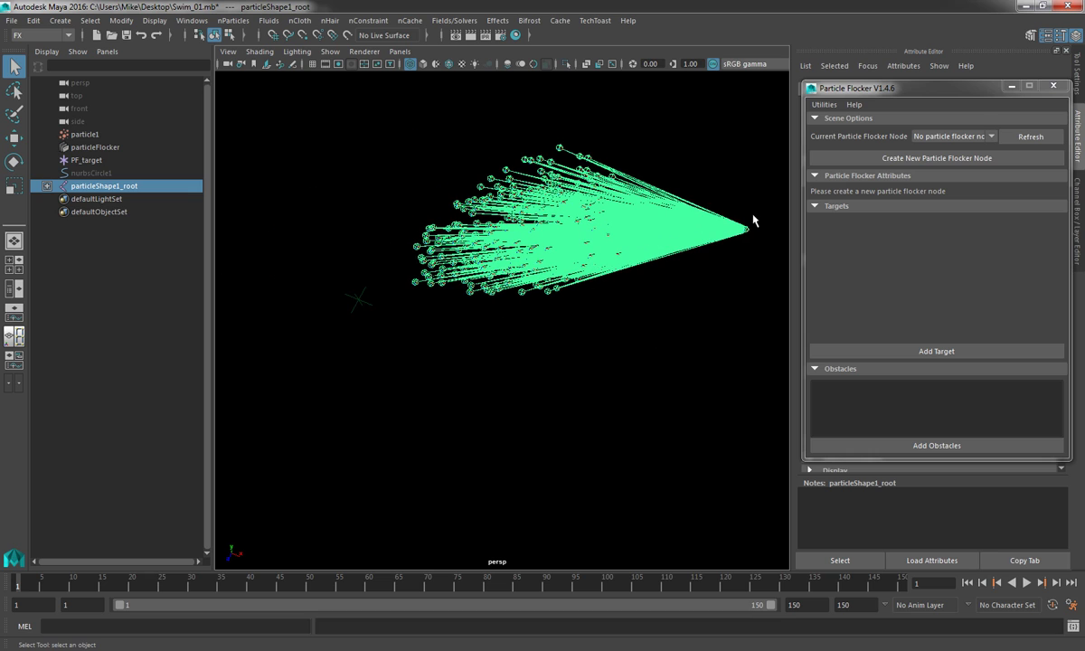
click(86, 134)
key(w)
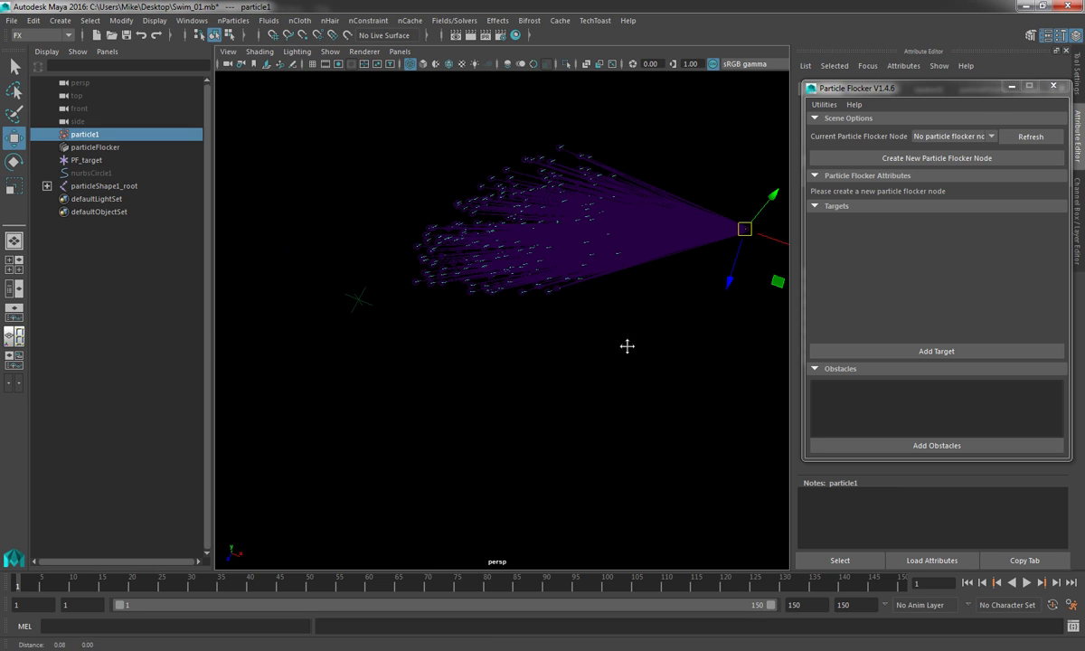
Reselect particleShape1_root and expand it to list its child joints
alt+drag(628, 346, 597, 333)
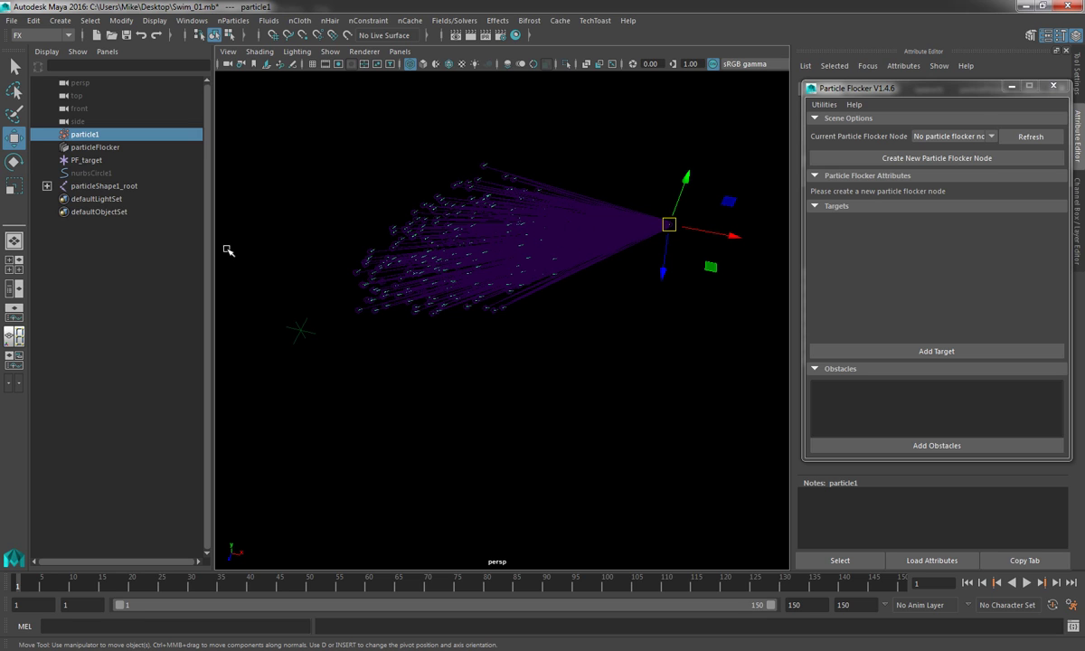
alt+middle_drag(453, 288, 571, 288)
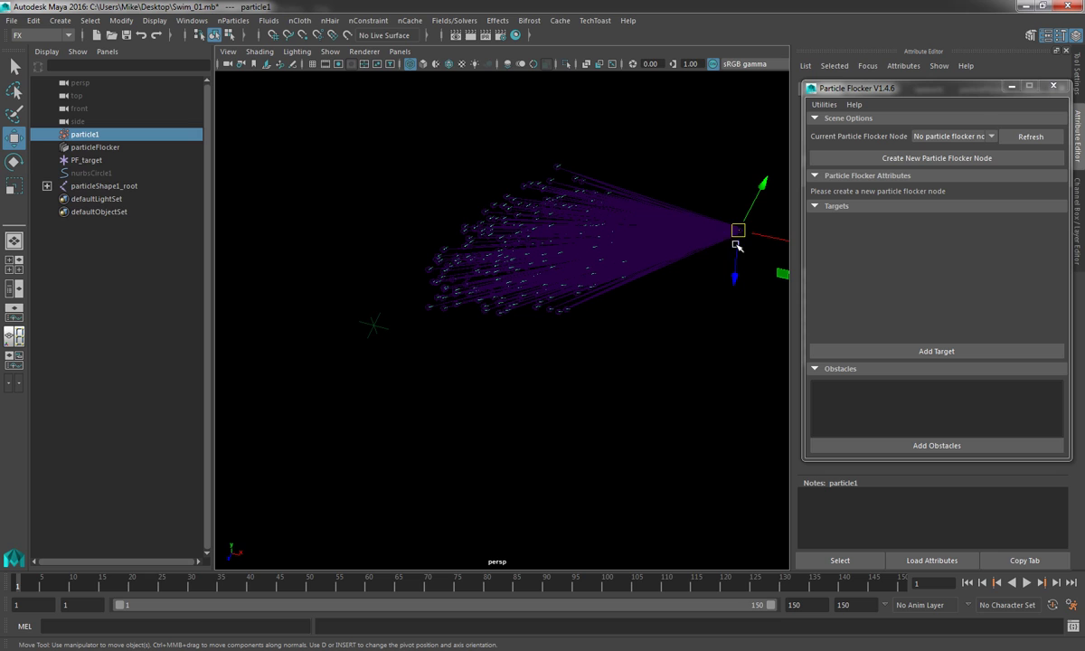
click(131, 186)
click(47, 185)
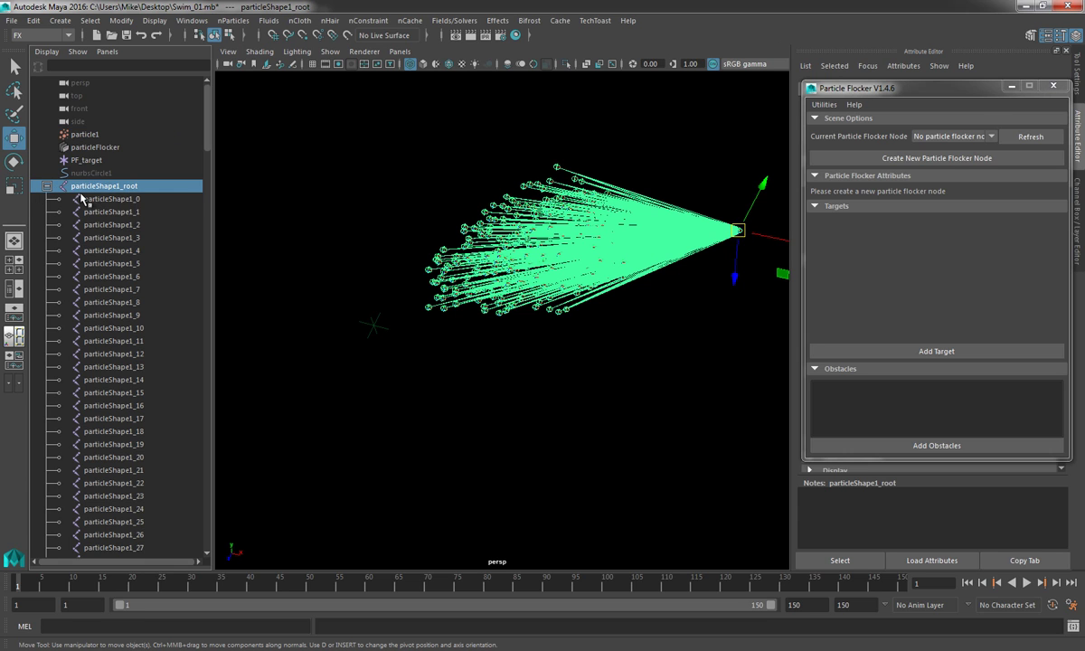
Select joints particleShape1_0, _1 and _3 and scrub from frame 1 to confirm they animate
click(134, 198)
click(131, 211)
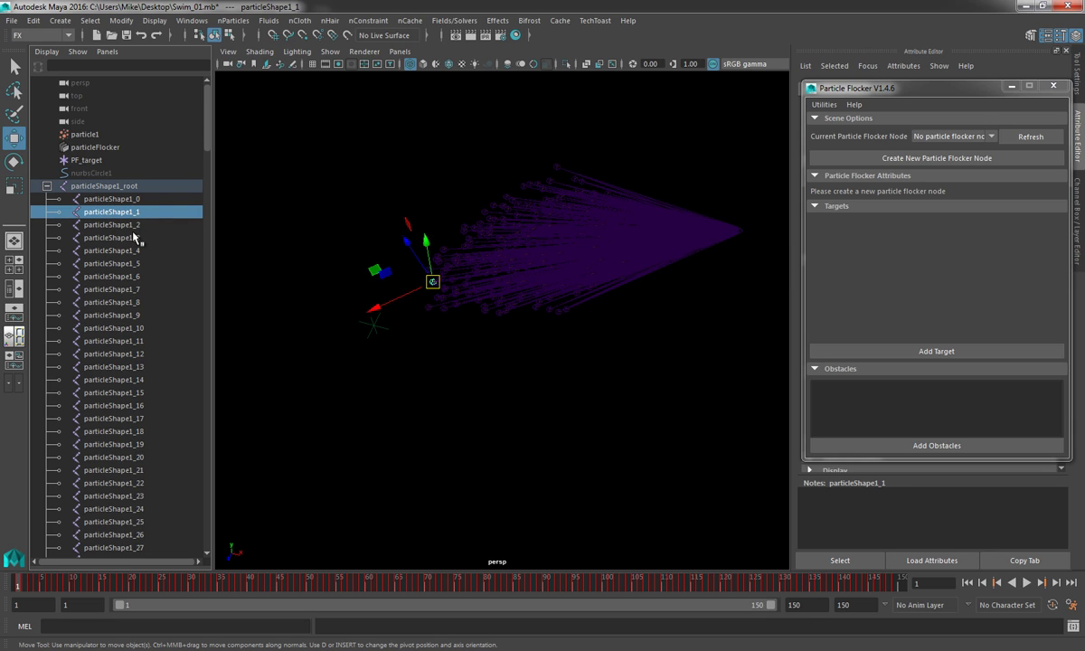
click(131, 237)
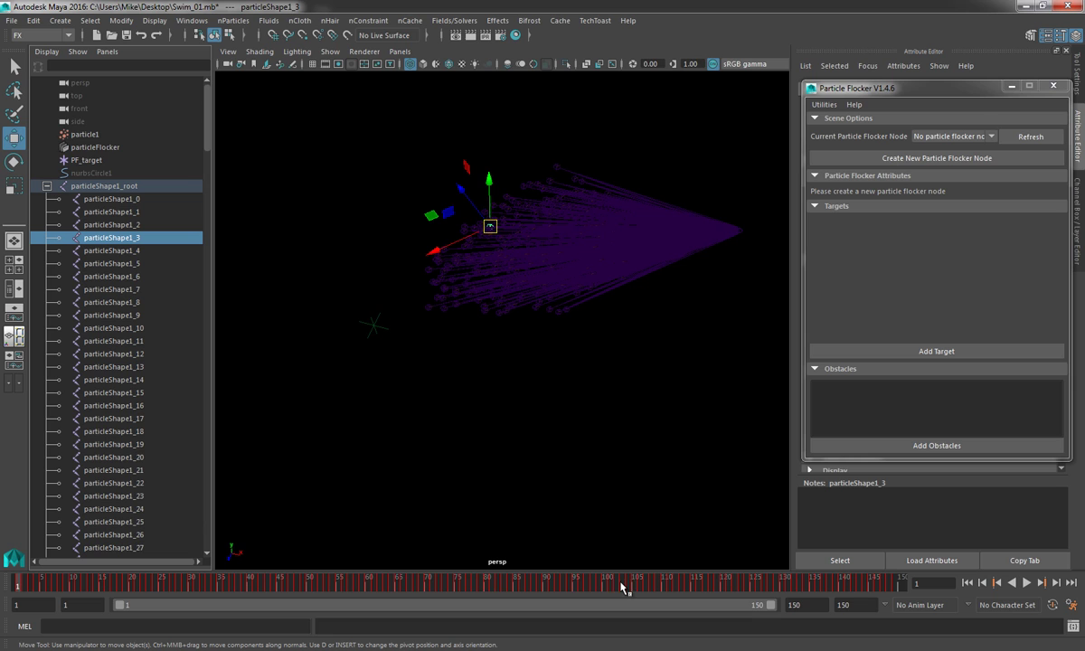
click(18, 583)
drag(18, 583, 569, 589)
Delete the original particle1 object and play back the baked joint animation
key(q)
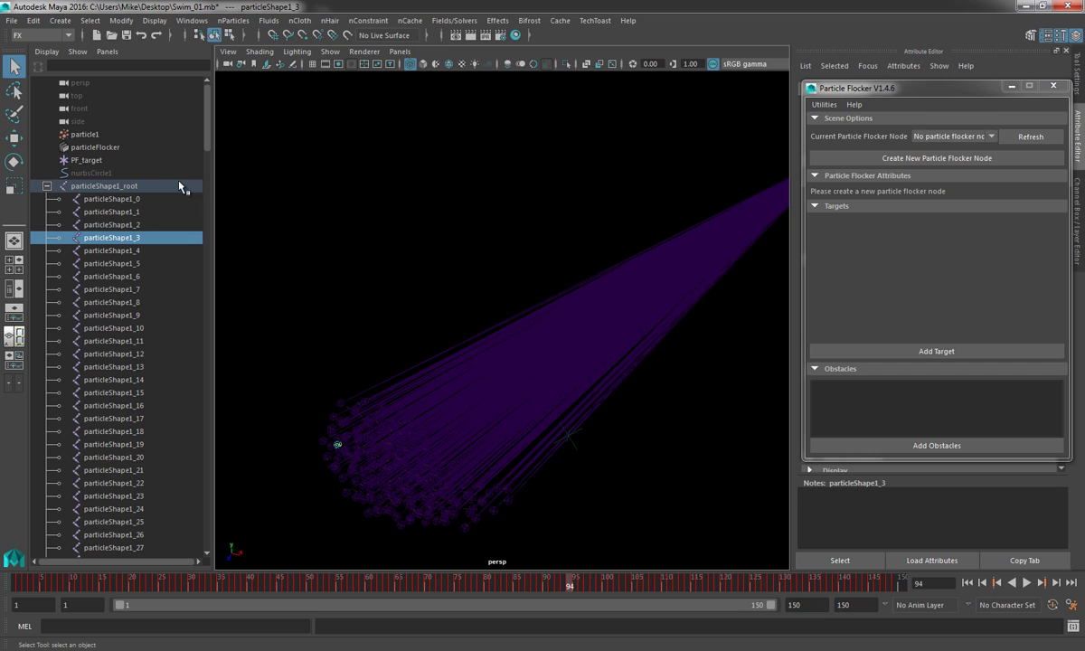
click(95, 134)
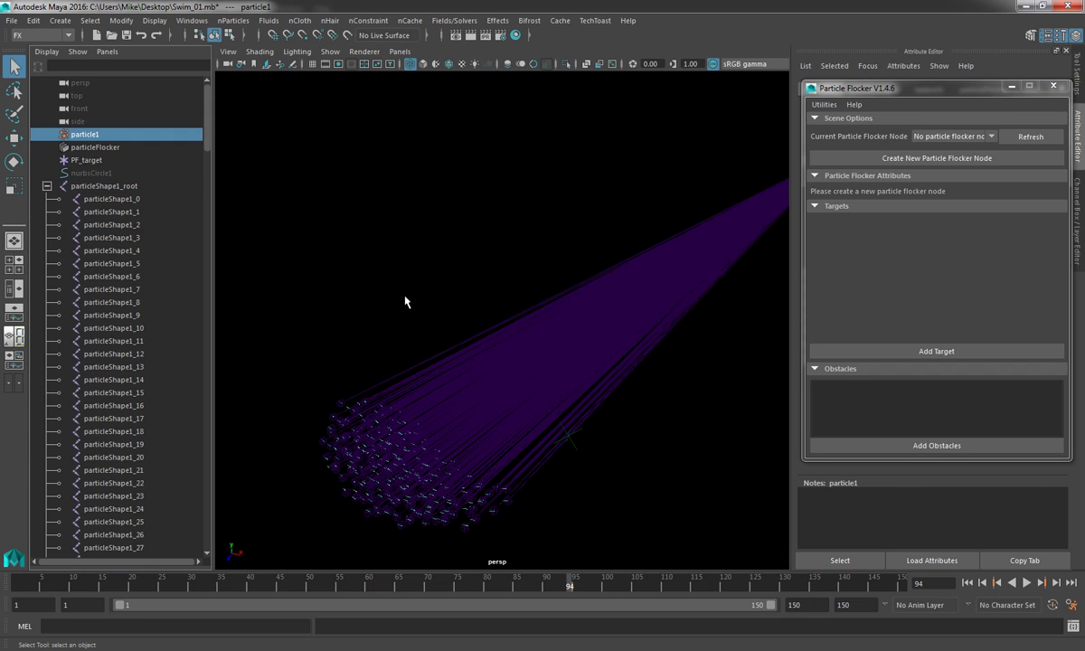
key(Delete)
key(alt+v)
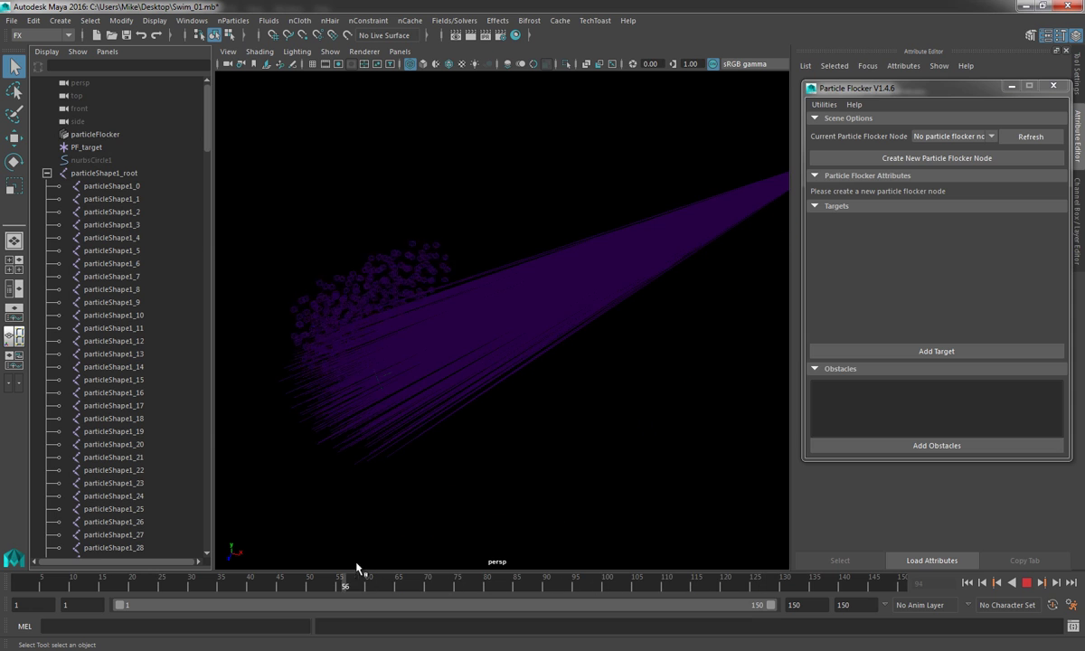
Rewind to around frame 49 and attempt baking the flock To Locators
drag(680, 551, 304, 564)
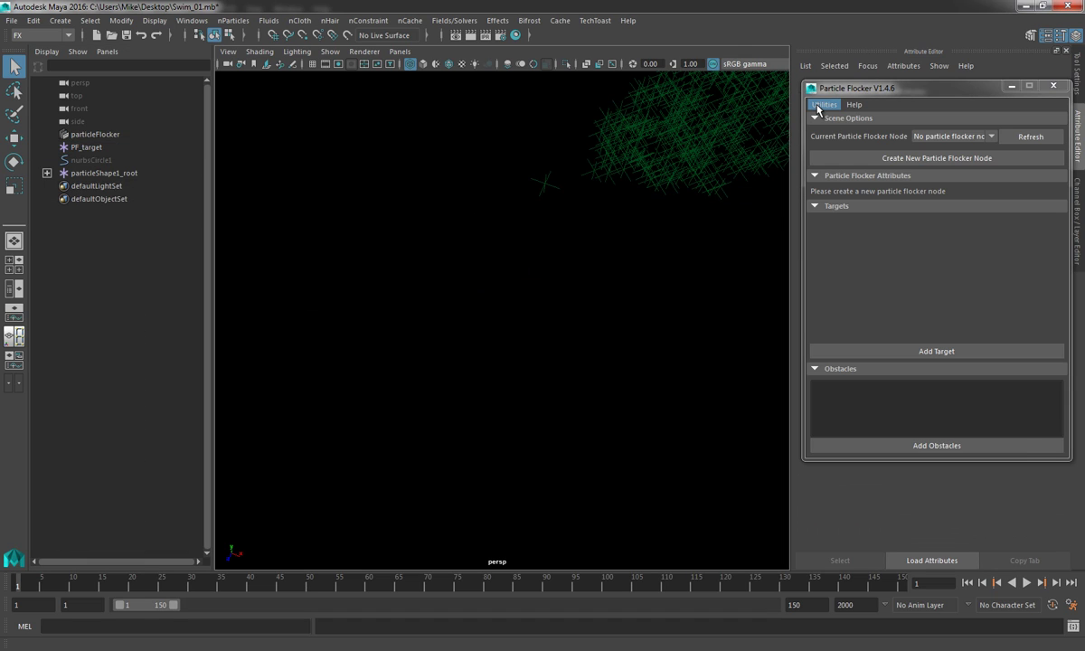
click(821, 105)
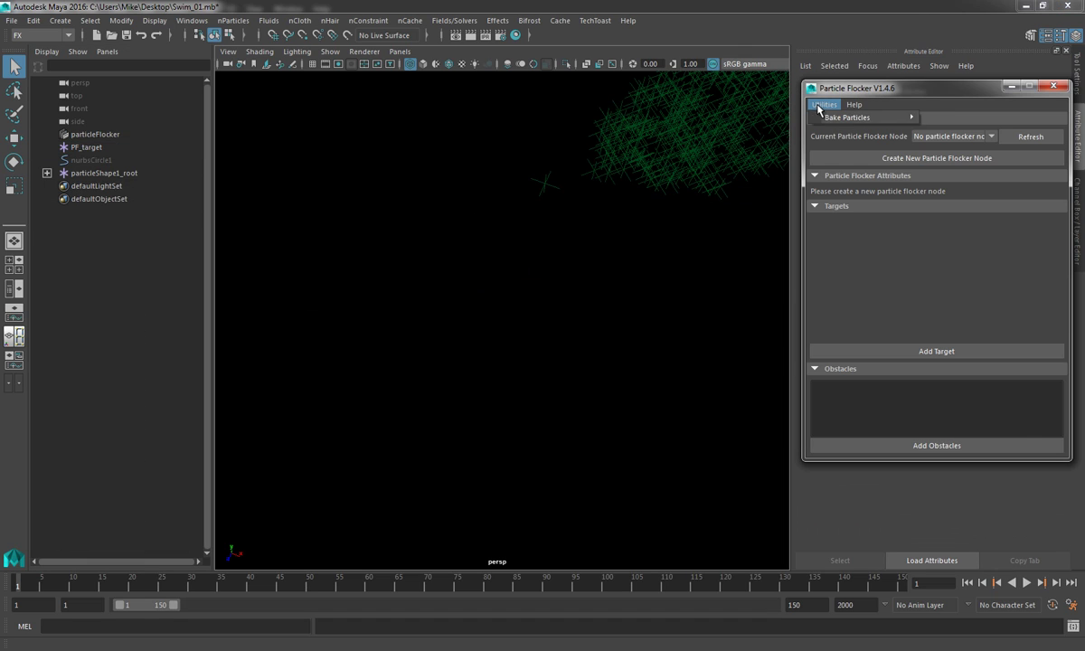
mouse_move(895, 119)
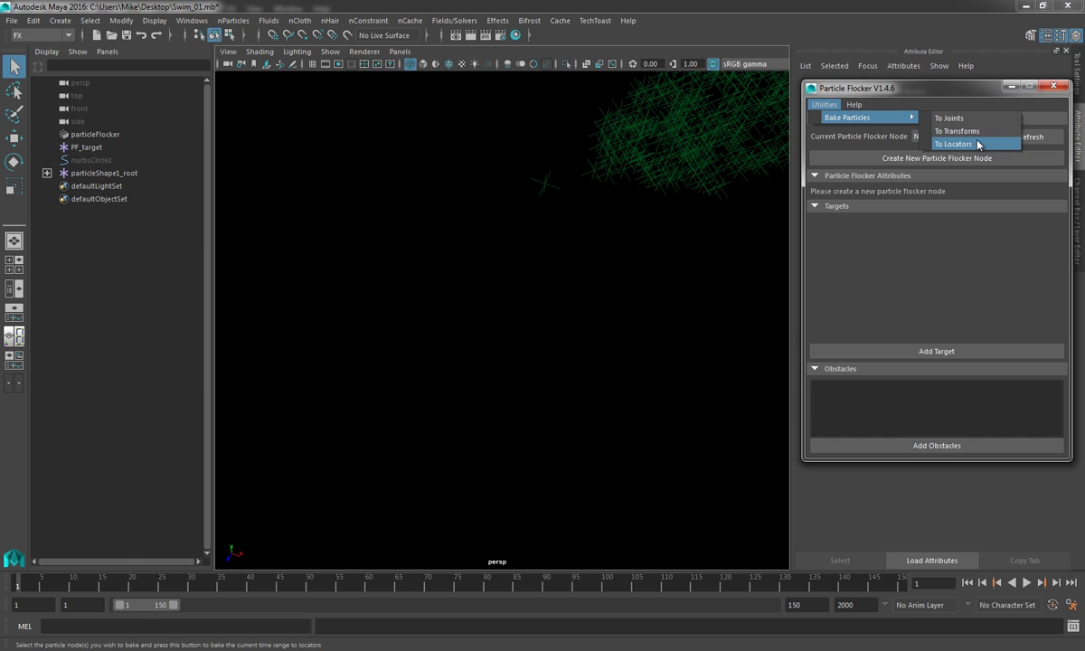
click(23, 588)
Play the joint flock, stop at frame 25, and bring up the Bake Particles options again
key(alt+v)
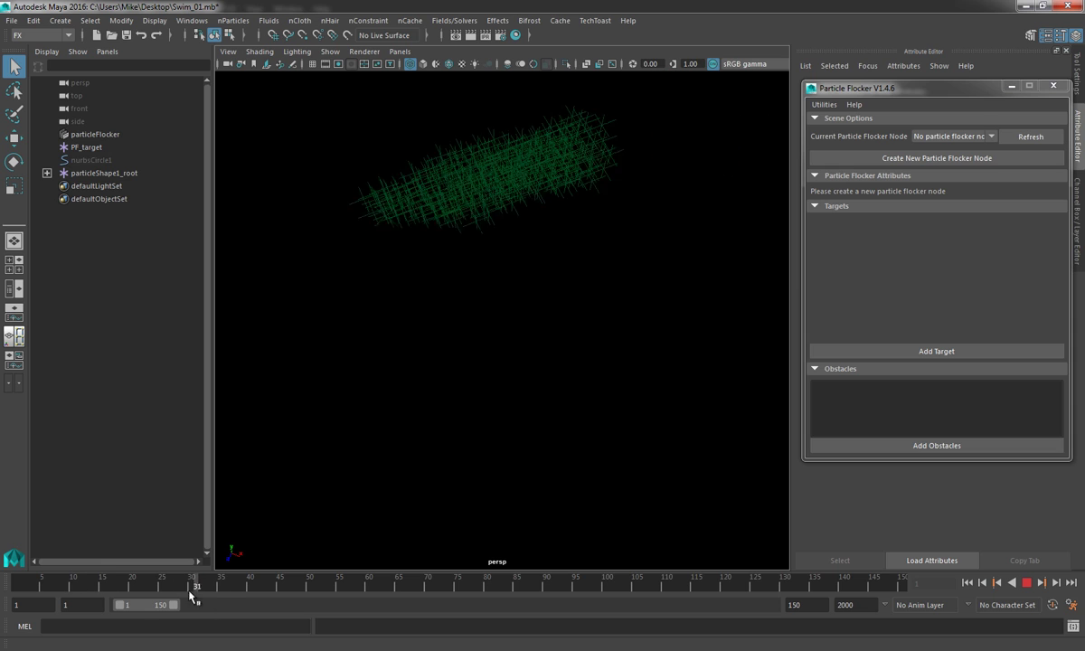
key(alt+v)
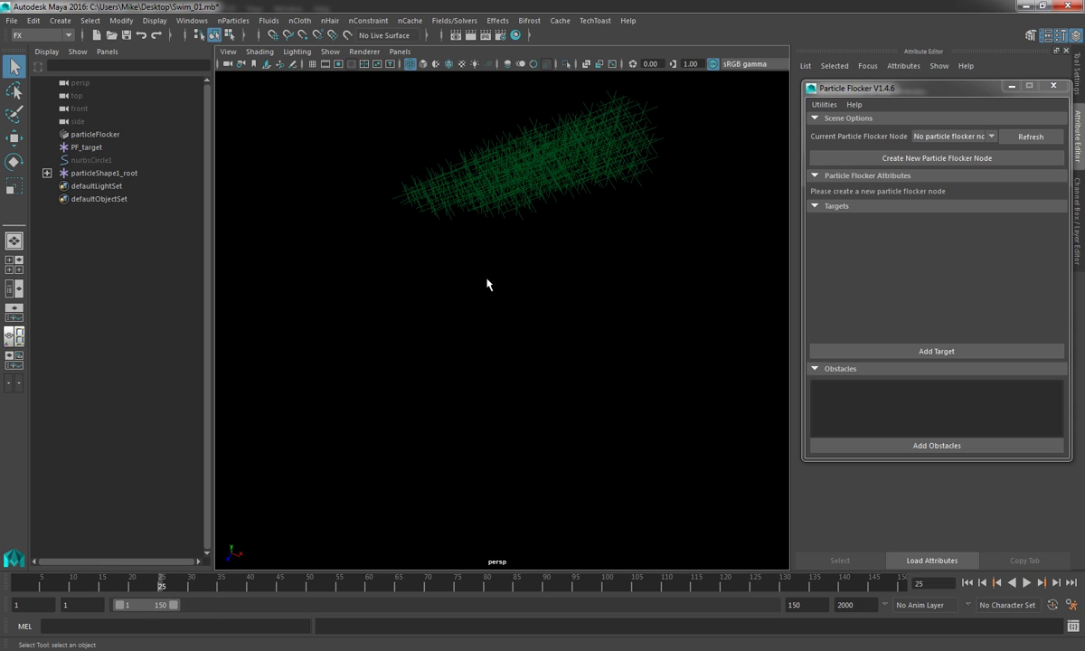
click(823, 104)
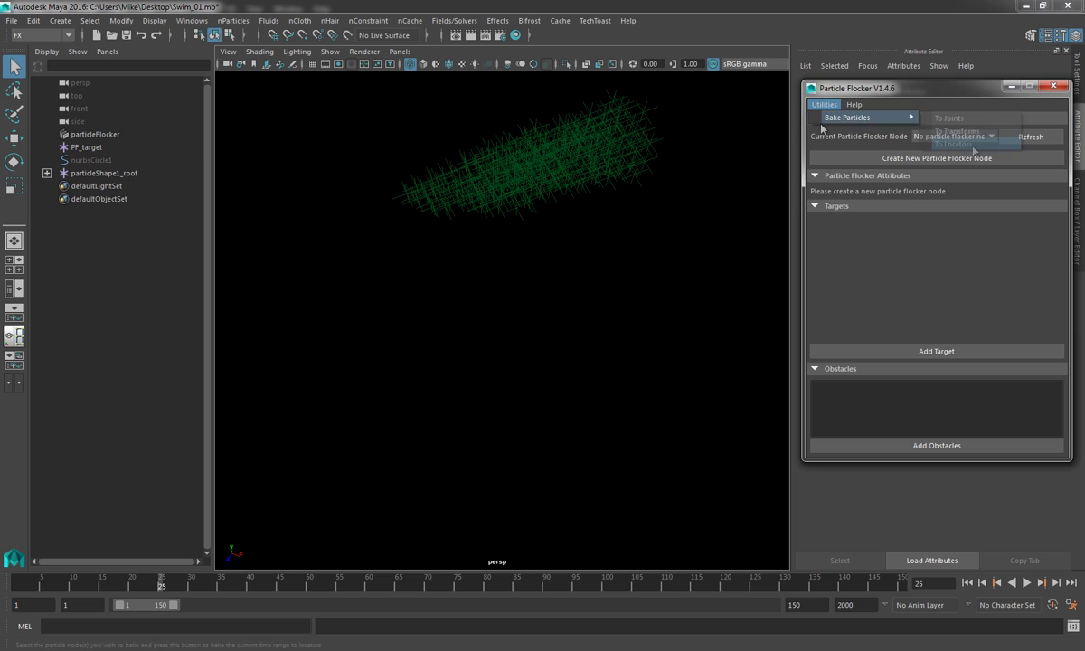
click(685, 288)
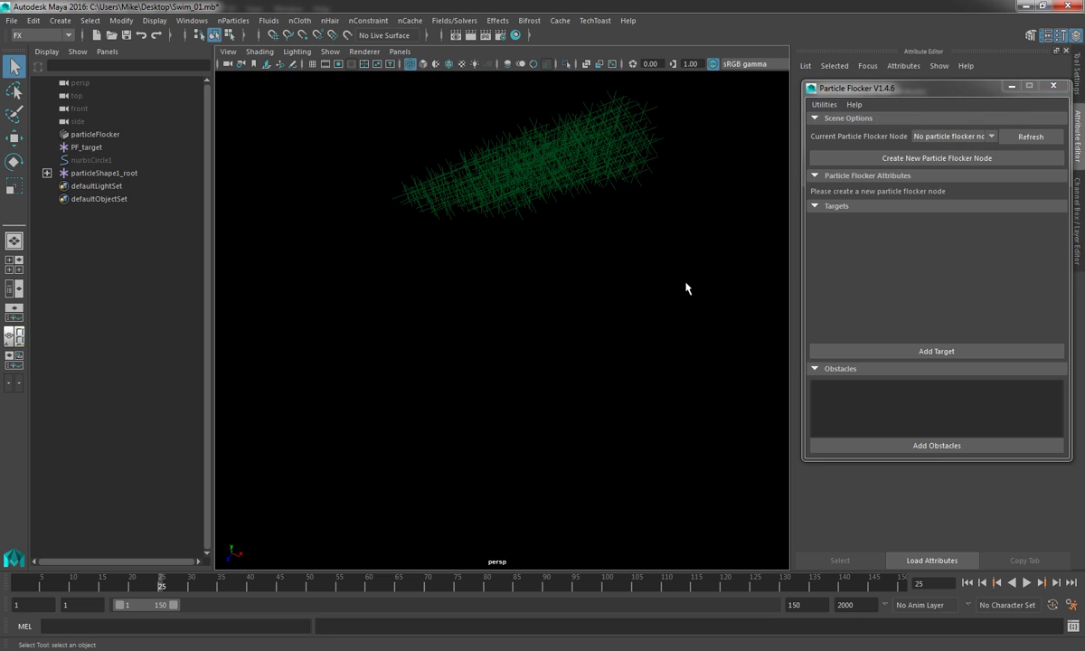
click(823, 104)
mouse_move(824, 119)
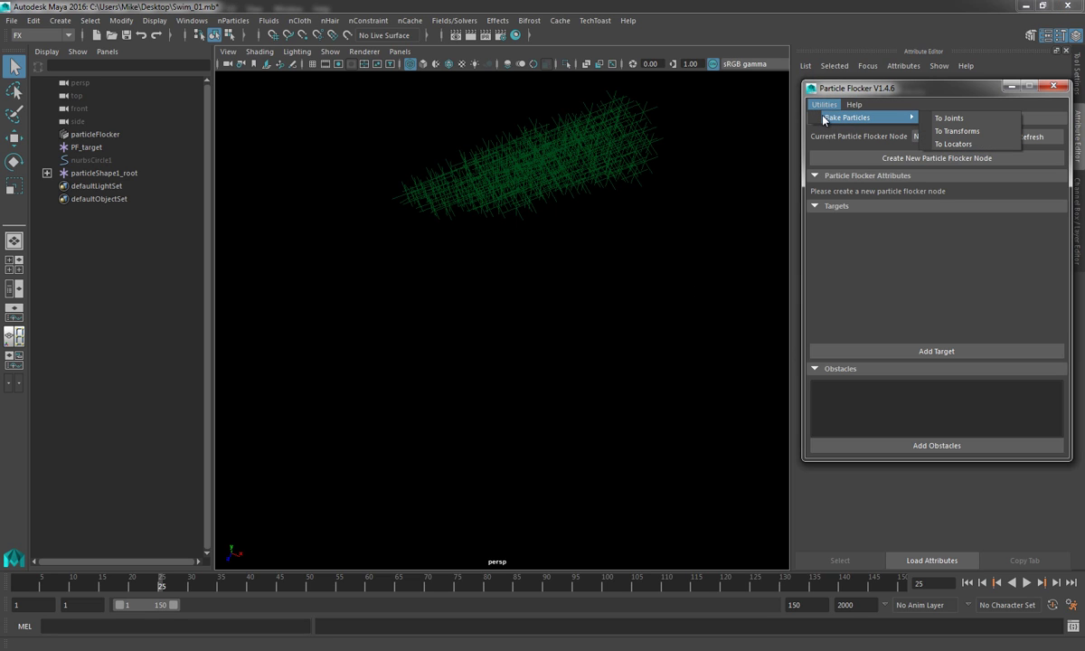